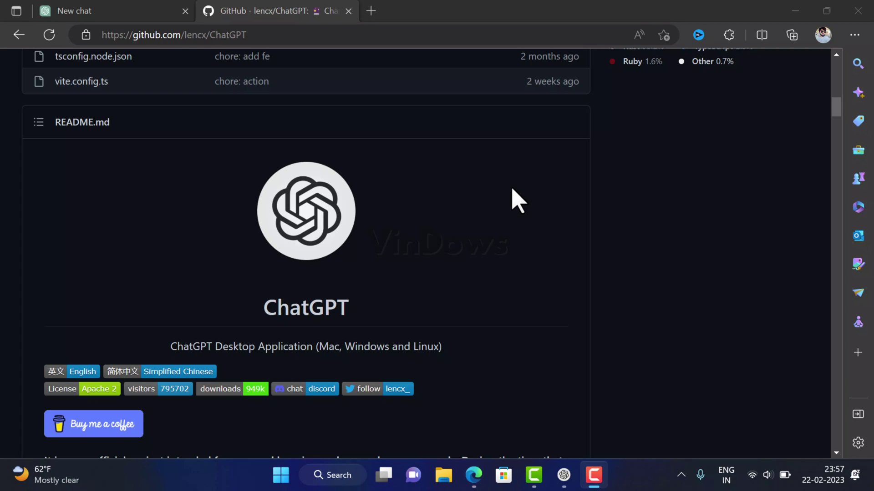
Read through the lencx/ChatGPT repository's README, including its Windows installation instructions.
{"action": "scroll", "coordinate": [511, 196], "scroll_direction": "down", "scroll_amount": 2}
{"action": "scroll", "coordinate": [512, 205], "scroll_direction": "down", "scroll_amount": 12}
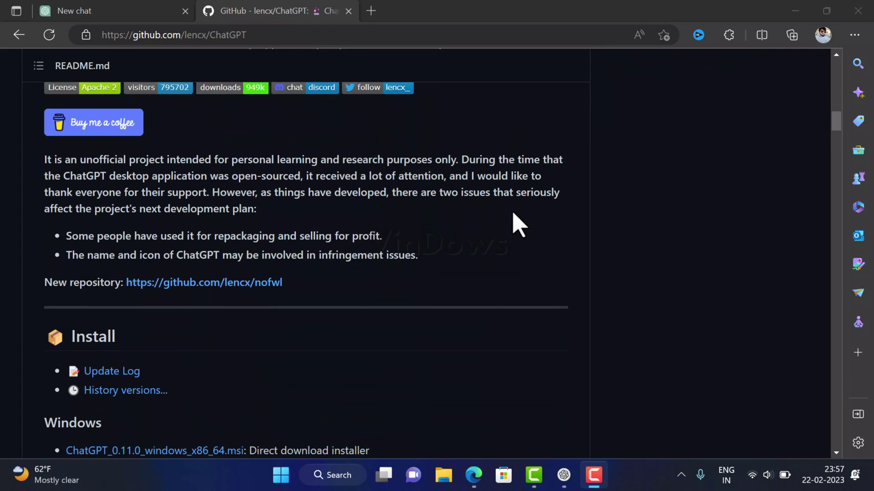
{"action": "scroll", "coordinate": [513, 214], "scroll_direction": "up", "scroll_amount": 10}
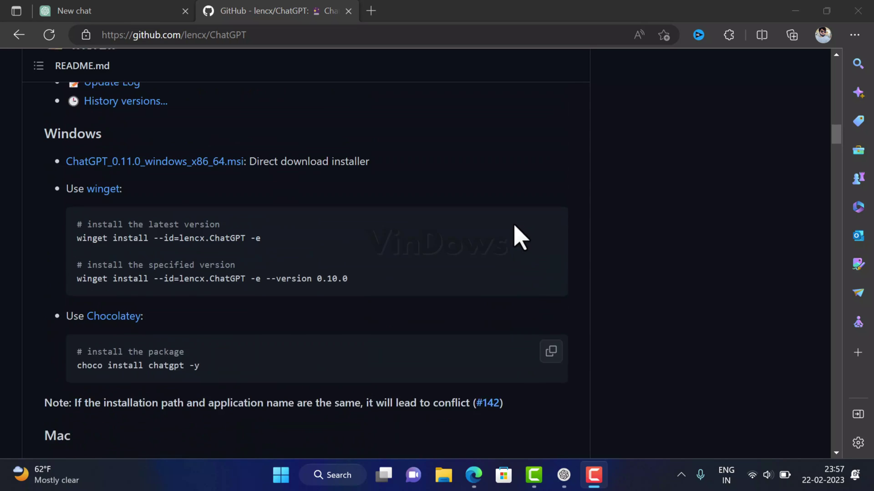
{"action": "scroll", "coordinate": [520, 239], "scroll_direction": "up", "scroll_amount": 3}
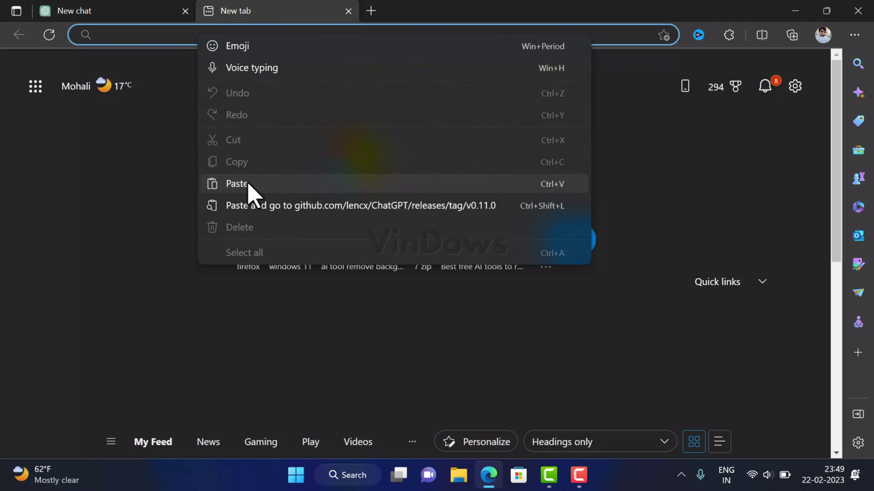
Open github.com/lencx/ChatGPT/releases/tag/v0.11.0 and download ChatGPT_0.11.0_windows_x86_64.msi from the release assets.
{"action": "left_click", "coordinate": [230, 184]}
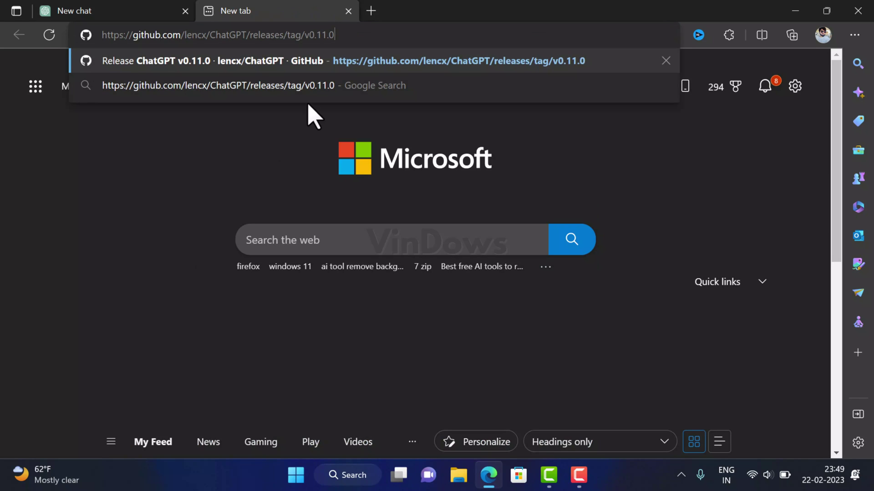
{"action": "key", "text": "Return"}
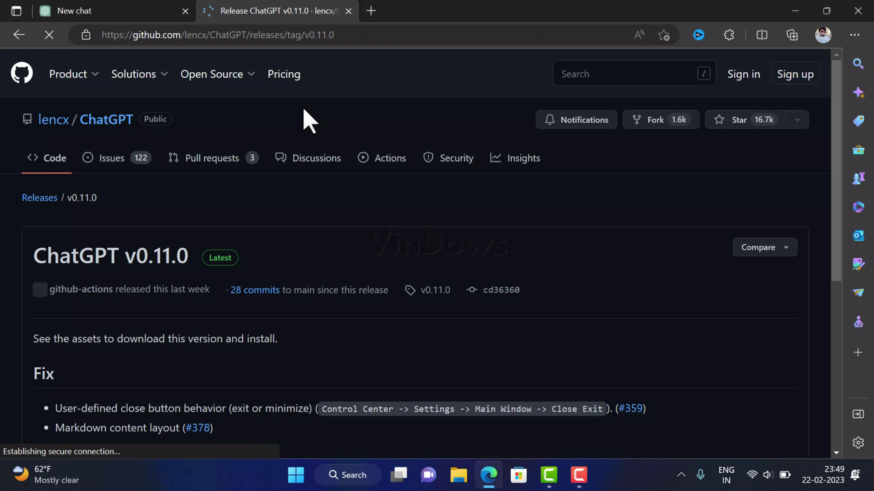
{"action": "scroll", "coordinate": [254, 241], "scroll_direction": "down", "scroll_amount": 6}
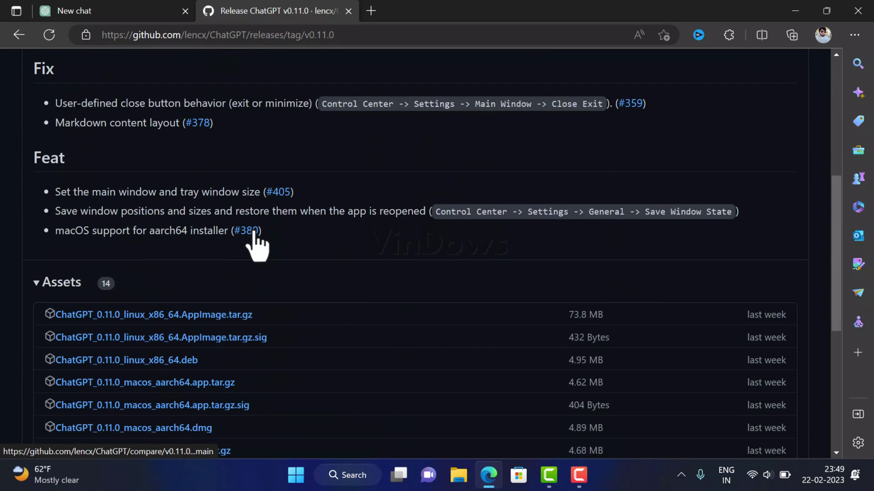
{"action": "scroll", "coordinate": [255, 243], "scroll_direction": "down", "scroll_amount": 3}
{"action": "scroll", "coordinate": [190, 234], "scroll_direction": "down", "scroll_amount": 3}
{"action": "scroll", "coordinate": [193, 319], "scroll_direction": "up", "scroll_amount": 1}
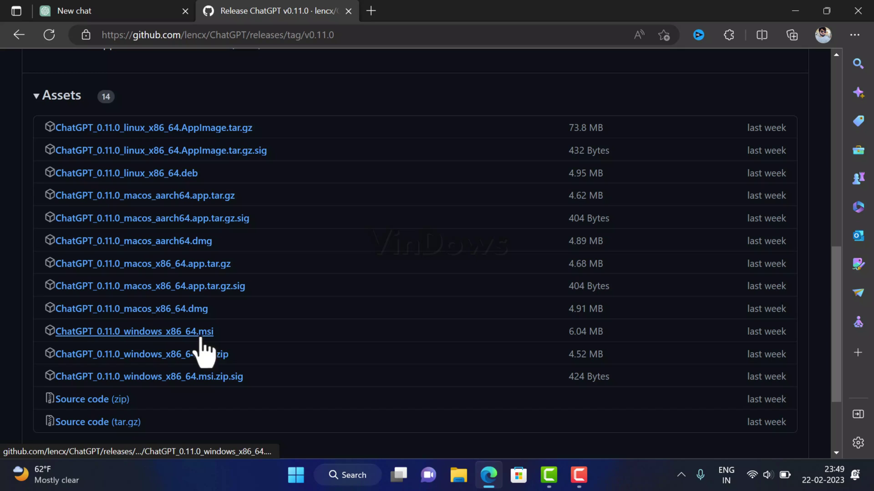
{"action": "left_click", "coordinate": [201, 339]}
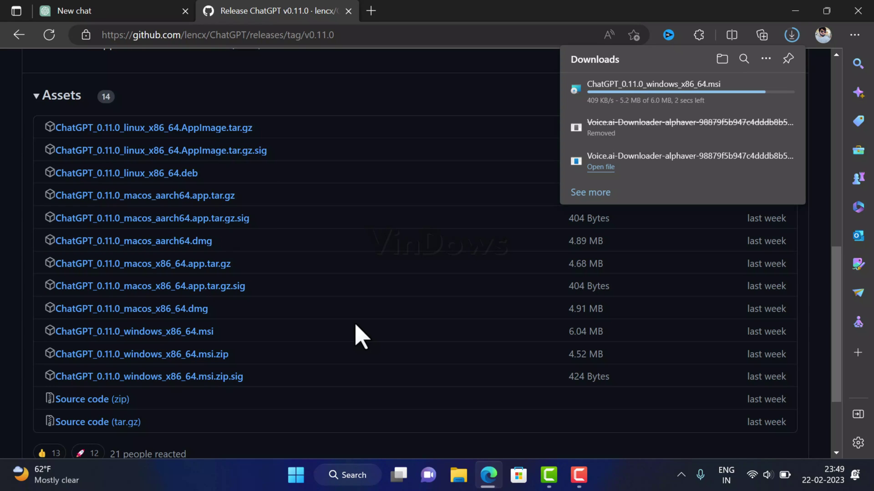
Keep the downloaded ChatGPT_0.11.0_windows_x86_64.msi file despite the SmartScreen warning.
{"action": "mouse_move", "coordinate": [771, 108]}
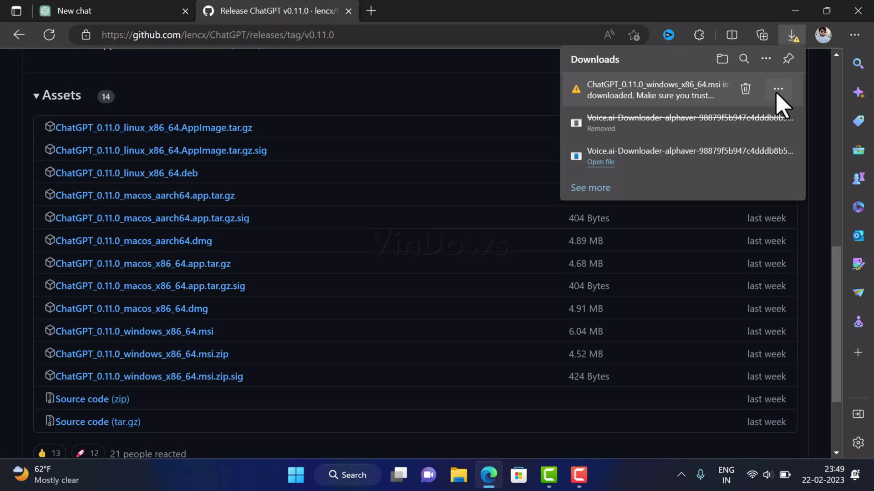
{"action": "left_click", "coordinate": [777, 90]}
{"action": "left_click", "coordinate": [744, 136]}
{"action": "left_click", "coordinate": [670, 271]}
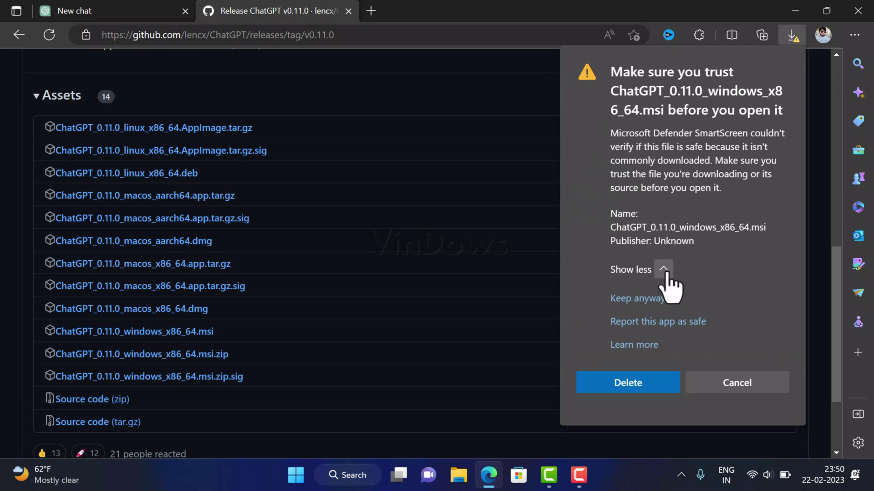
{"action": "left_click", "coordinate": [641, 299]}
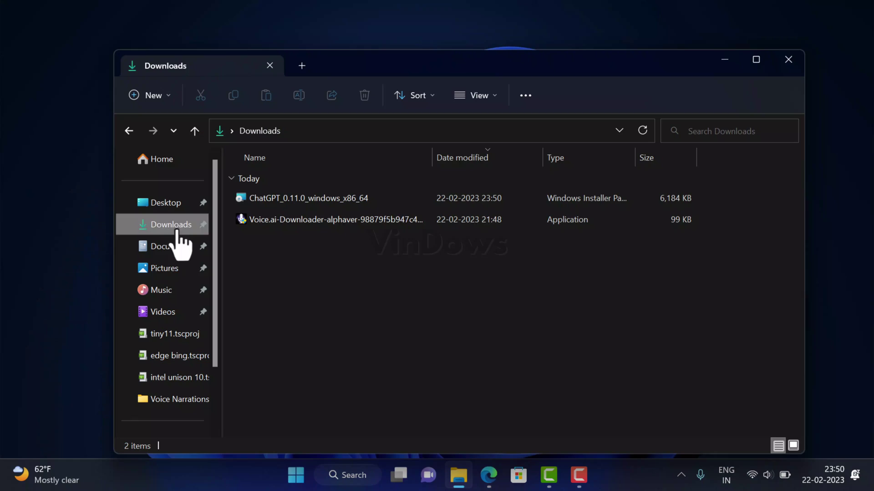
Install ChatGPT from the ChatGPT_0.11.0_windows_x86_64 package with default options, allowing system changes, and close the Downloads window.
{"action": "left_click", "coordinate": [329, 206]}
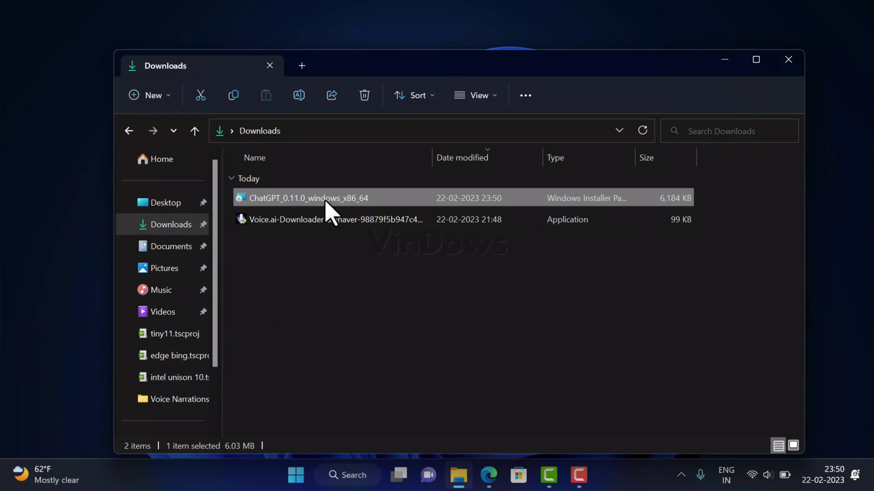
{"action": "double_click", "coordinate": [325, 199]}
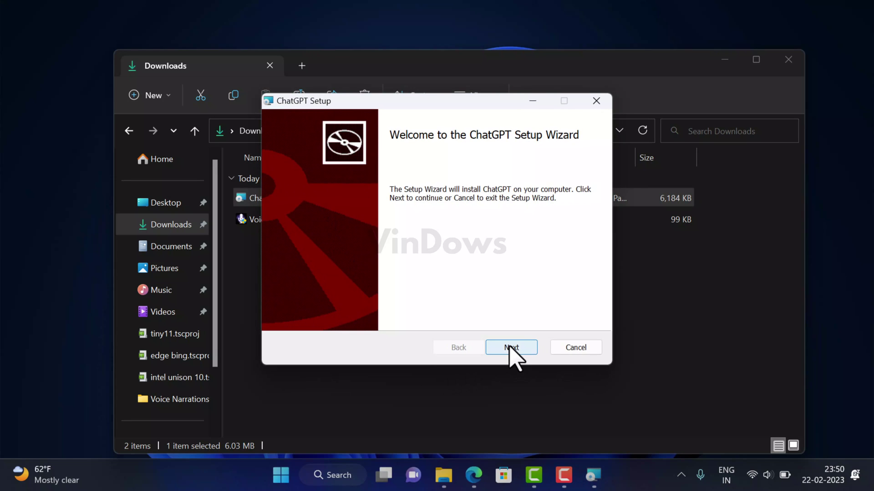
{"action": "left_click", "coordinate": [512, 348]}
{"action": "left_click", "coordinate": [512, 348]}
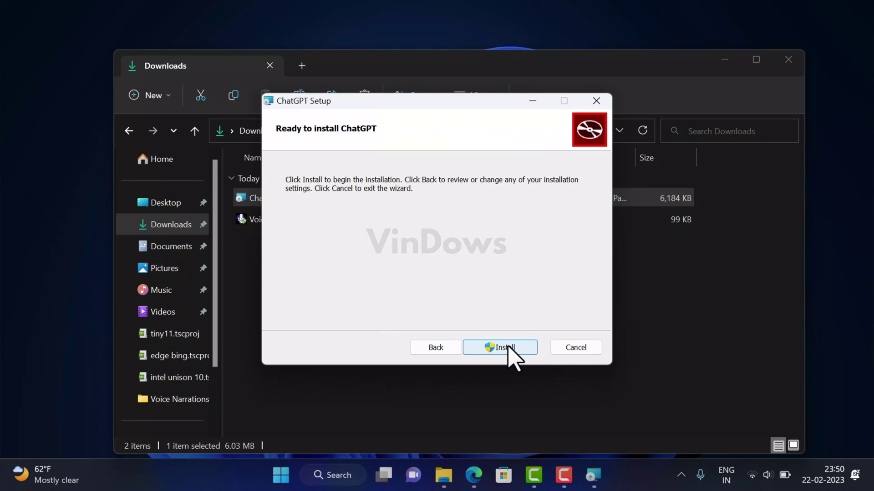
{"action": "left_click", "coordinate": [508, 347]}
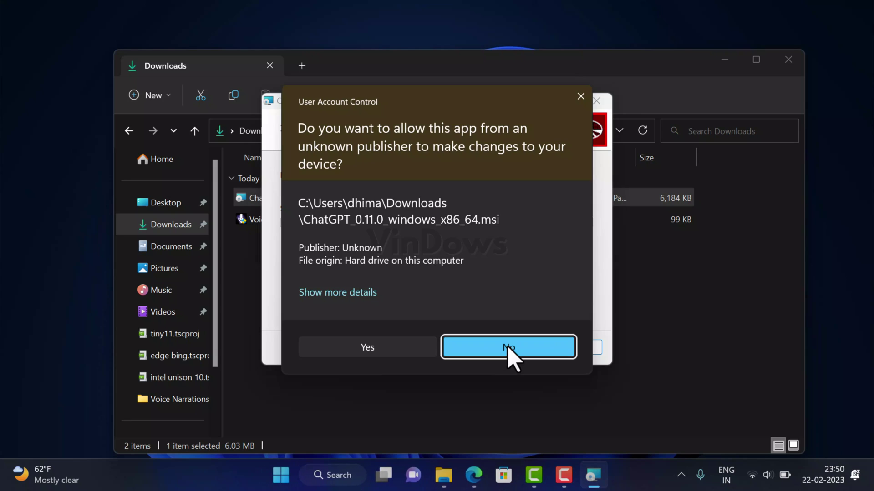
{"action": "left_click", "coordinate": [411, 352]}
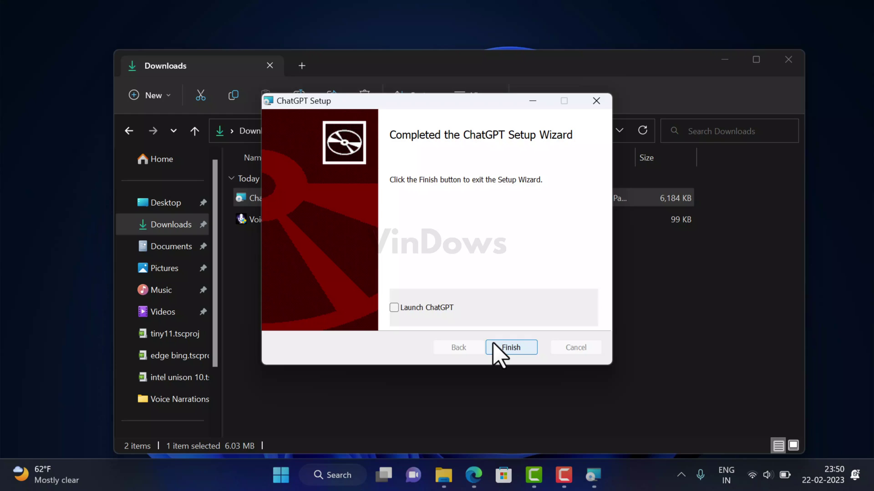
{"action": "left_click", "coordinate": [507, 347]}
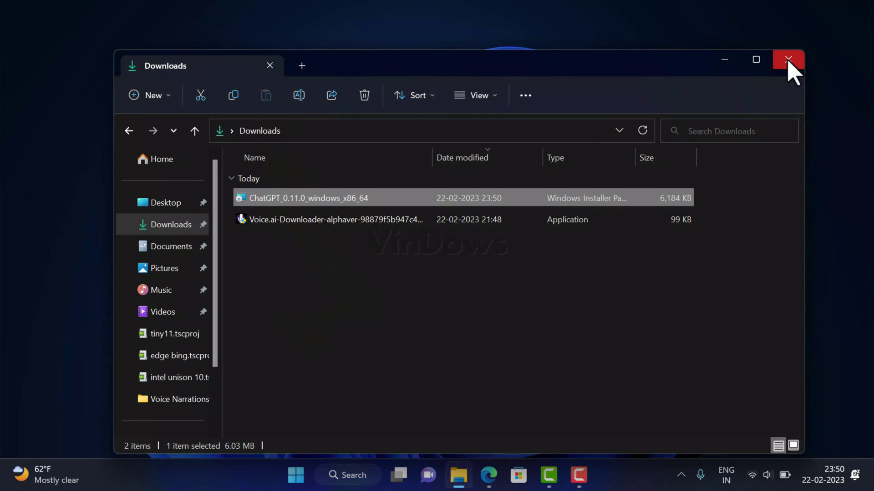
{"action": "left_click", "coordinate": [789, 59]}
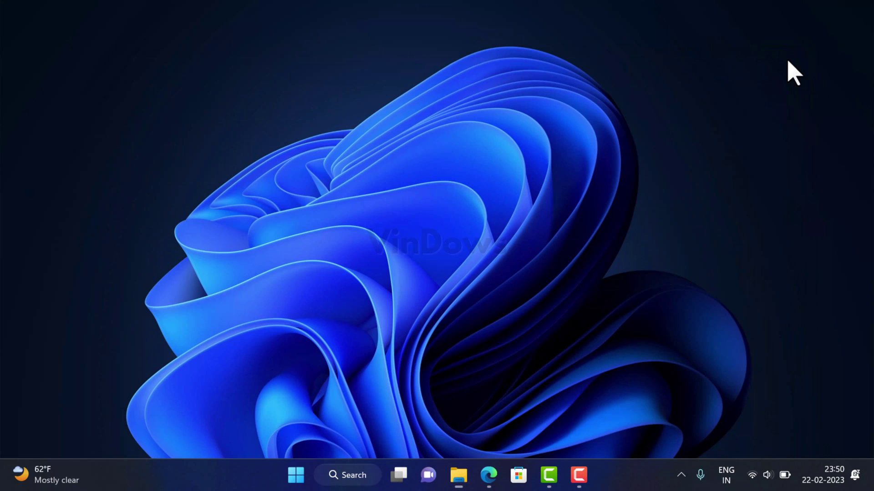
Search Windows for "chatgpt" and launch the installed ChatGPT app.
{"action": "left_click", "coordinate": [339, 476]}
{"action": "type", "text": "chatgpt"}
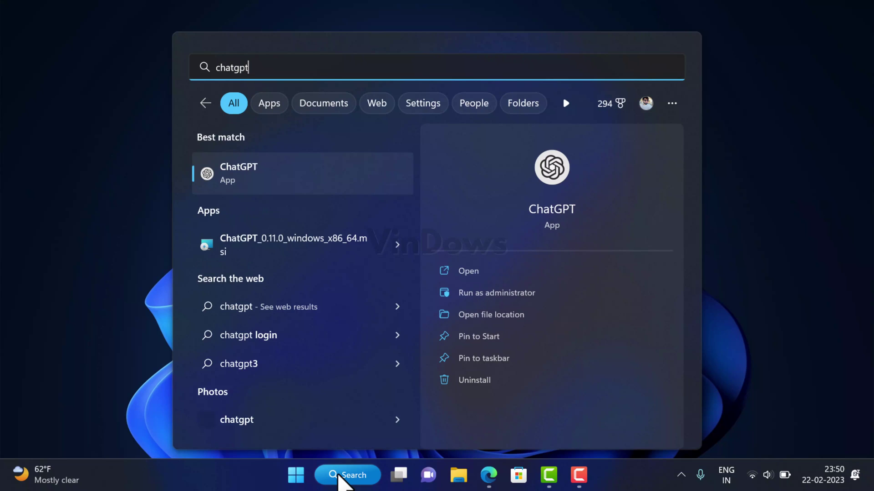
{"action": "left_click", "coordinate": [319, 184]}
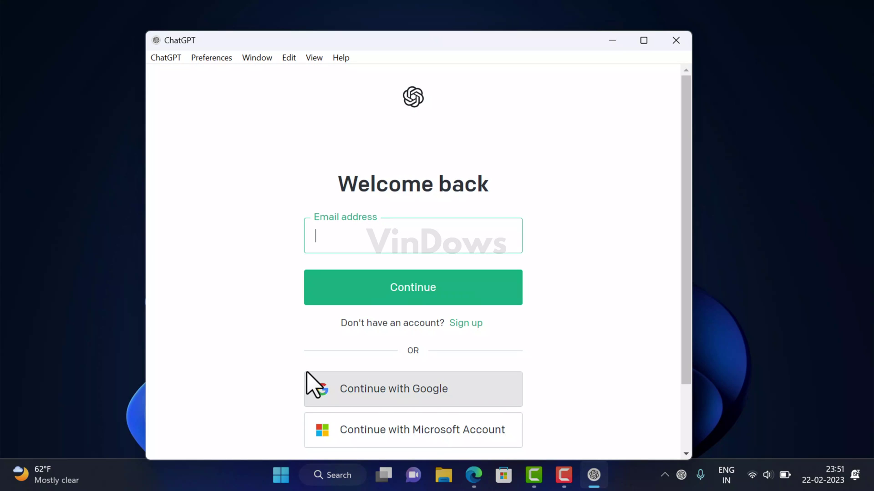
Log in to ChatGPT by entering the account's e-mail address and password.
{"action": "key", "text": "ctrl+v"}
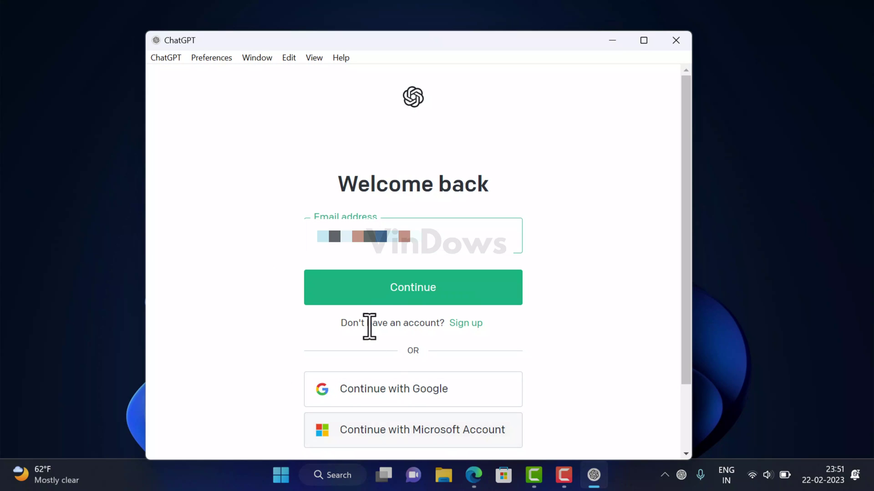
{"action": "left_click", "coordinate": [392, 296]}
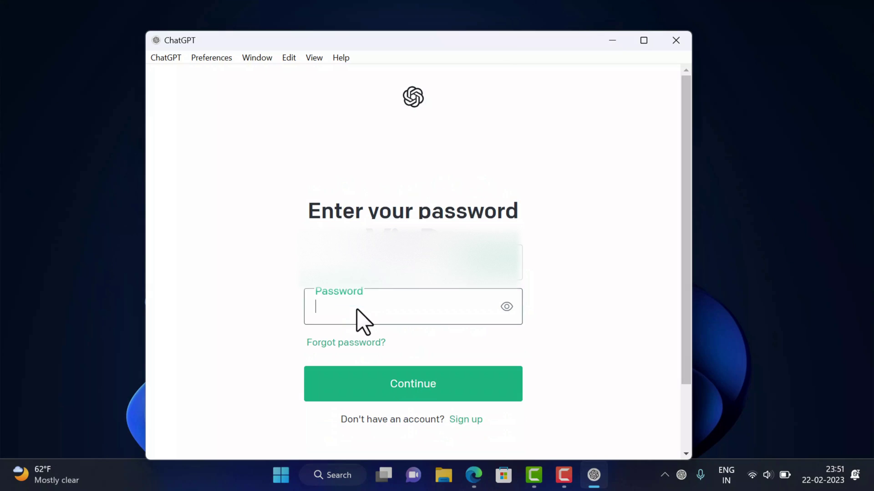
{"action": "left_click", "coordinate": [371, 290]}
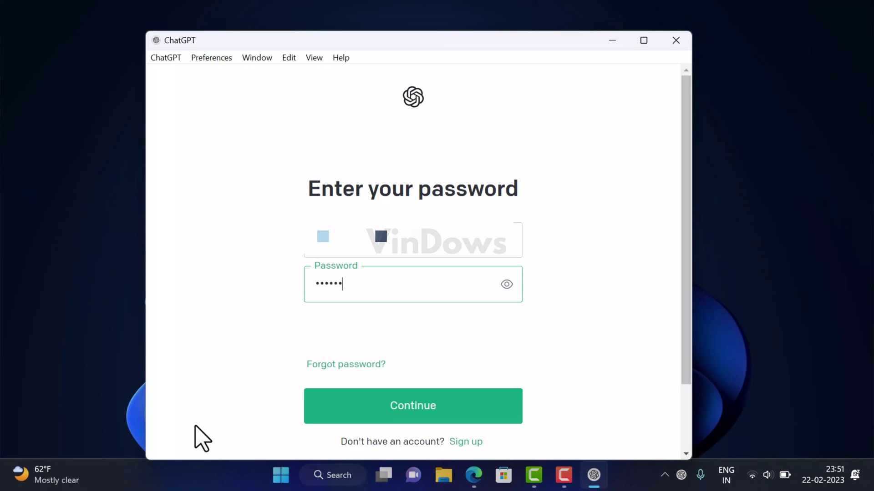
{"action": "type", "text": "••••••••••"}
{"action": "left_click", "coordinate": [574, 358]}
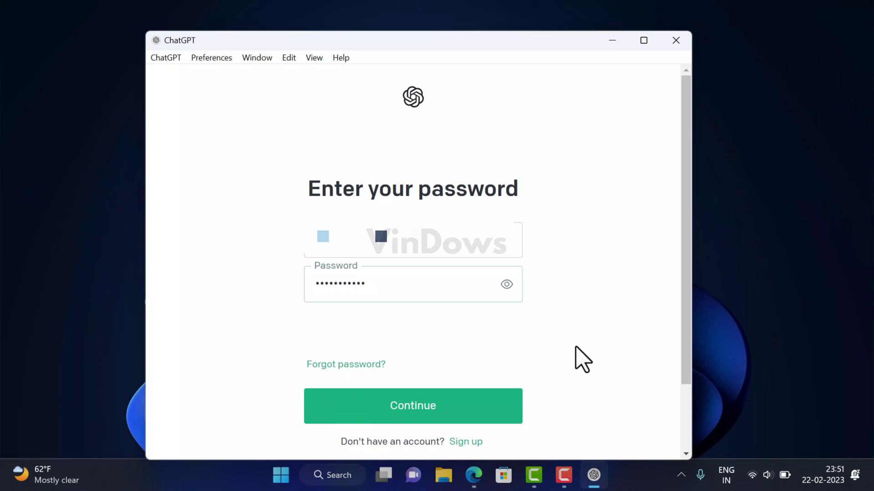
{"action": "left_click", "coordinate": [440, 419]}
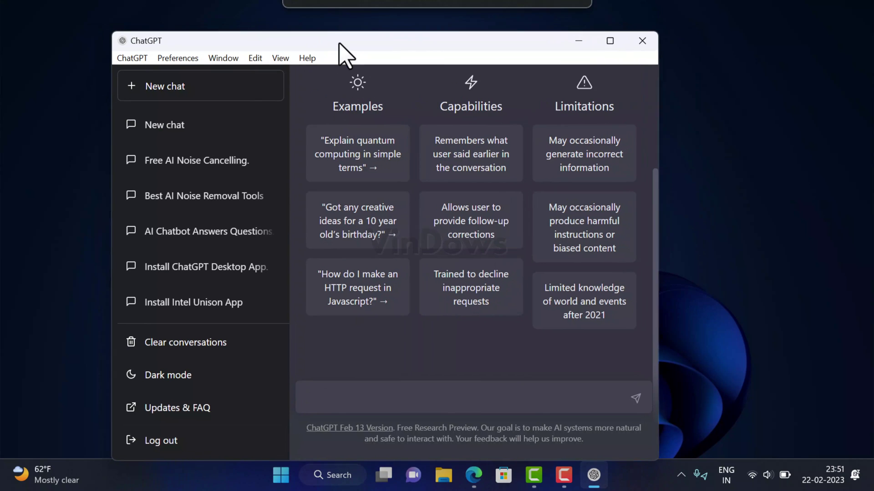
Maximize the ChatGPT window, submit the example prompt "How do I make an HTTP request in Javascript?" and stop the response generation.
{"action": "key", "text": "super+Up"}
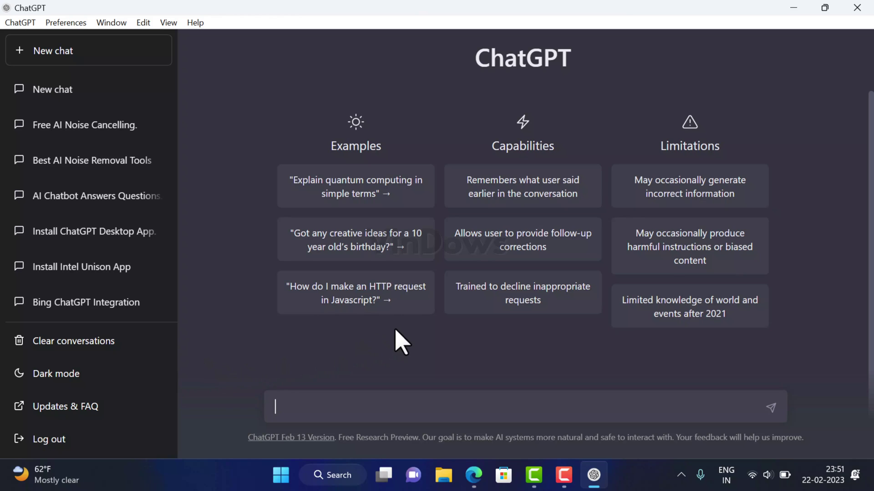
{"action": "left_click", "coordinate": [390, 301]}
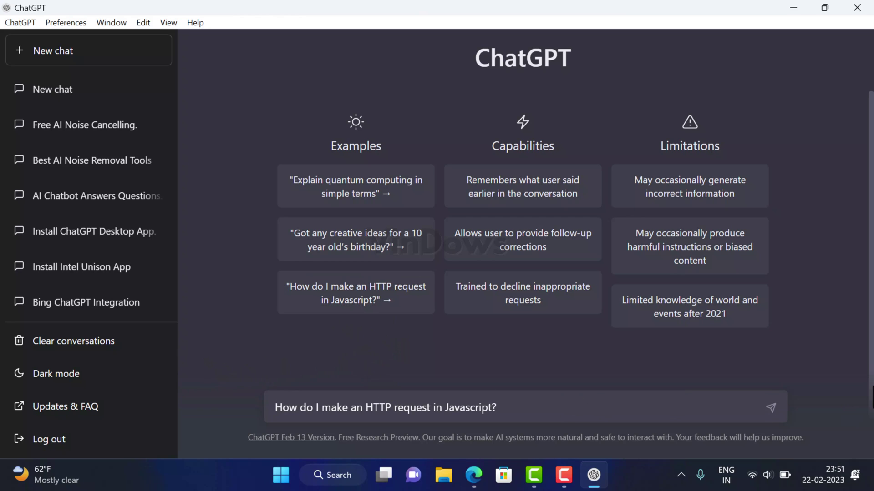
{"action": "left_click", "coordinate": [771, 408]}
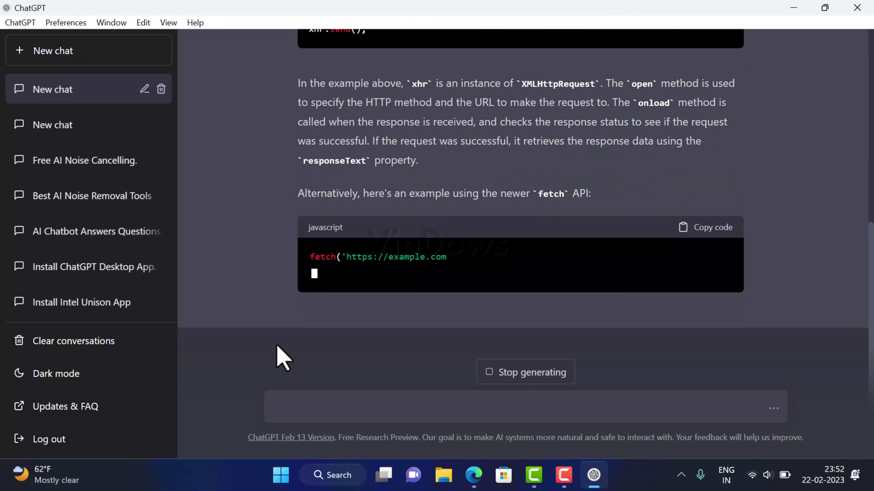
{"action": "left_click", "coordinate": [538, 374]}
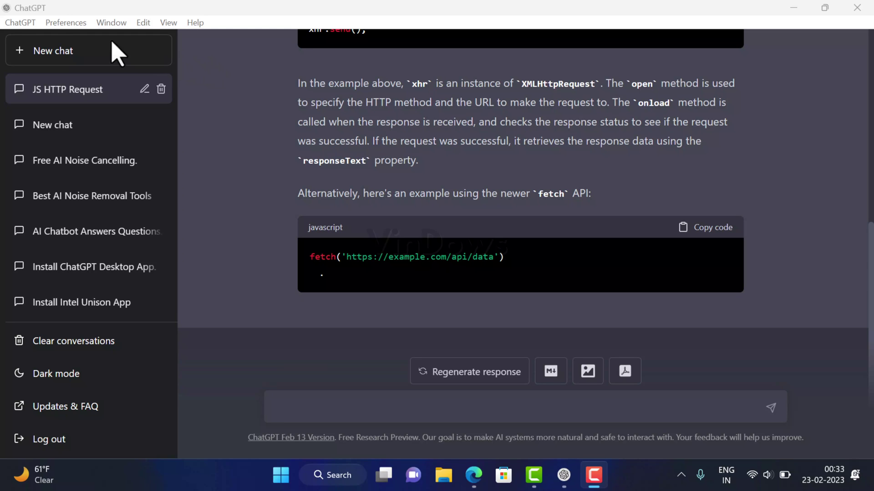
{"action": "left_click", "coordinate": [19, 23]}
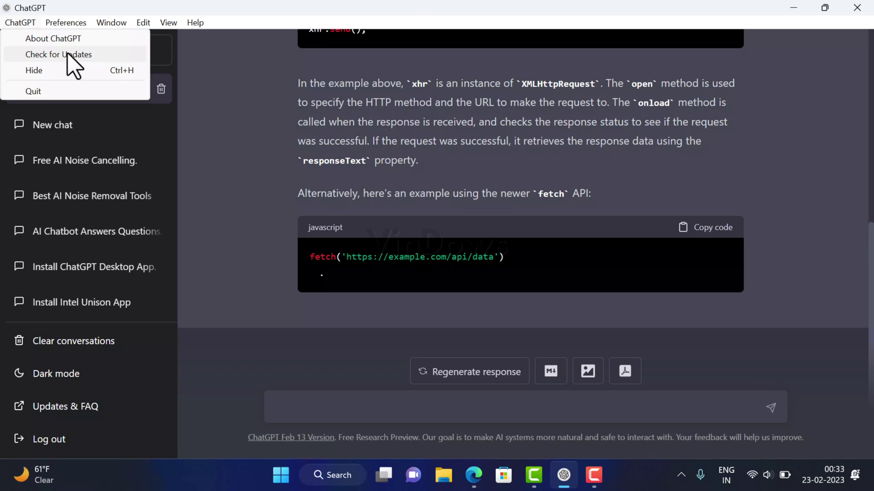
{"action": "left_click", "coordinate": [71, 27]}
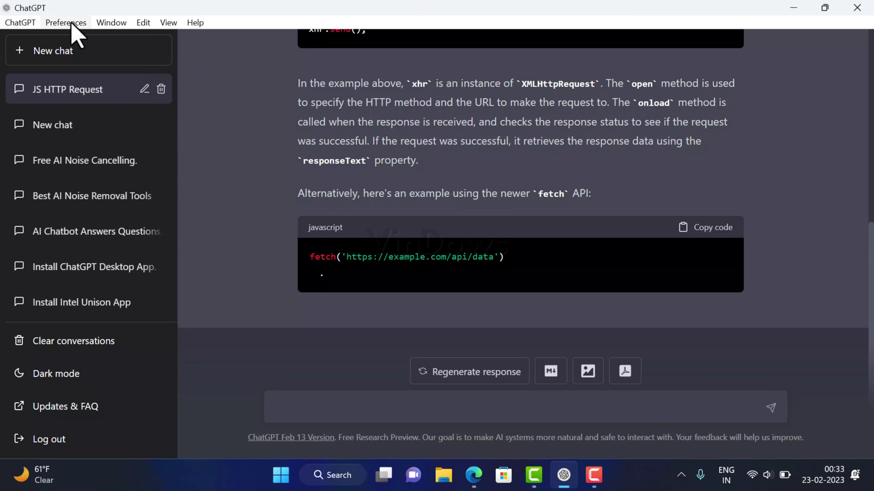
Enable Pop-up Search in the ChatGPT desktop app's preferences.
{"action": "left_click", "coordinate": [71, 26]}
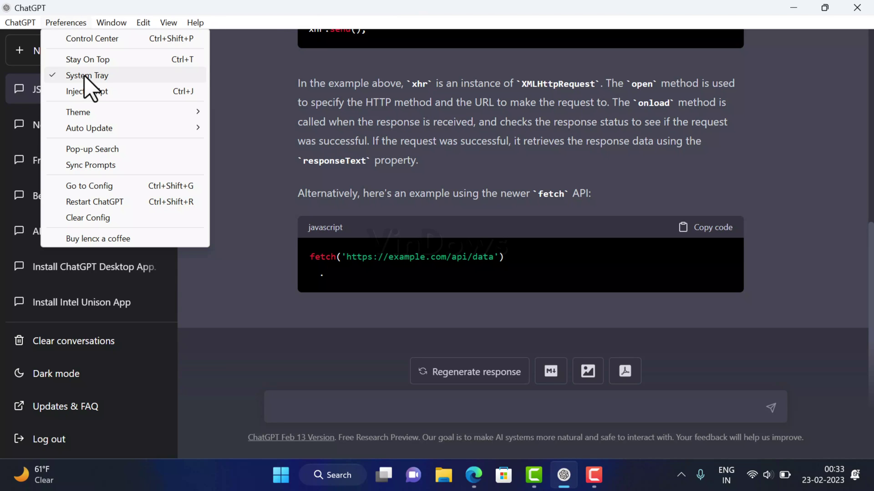
{"action": "mouse_move", "coordinate": [81, 117]}
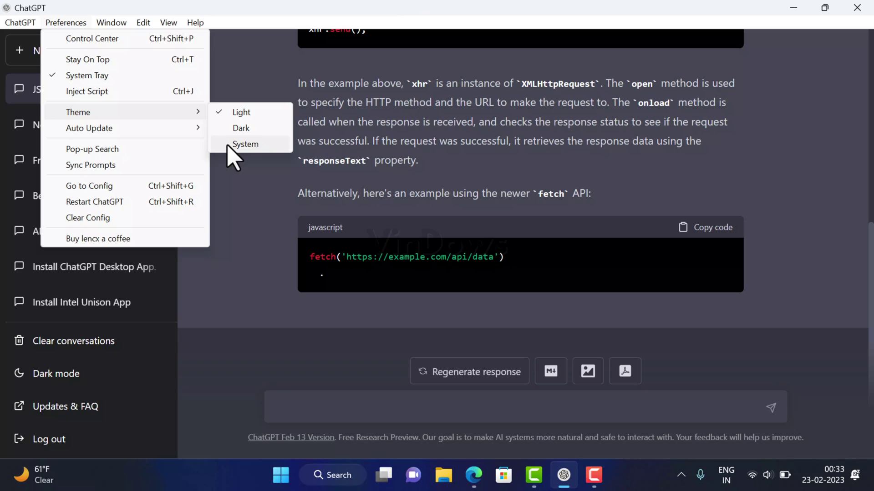
{"action": "mouse_move", "coordinate": [175, 133]}
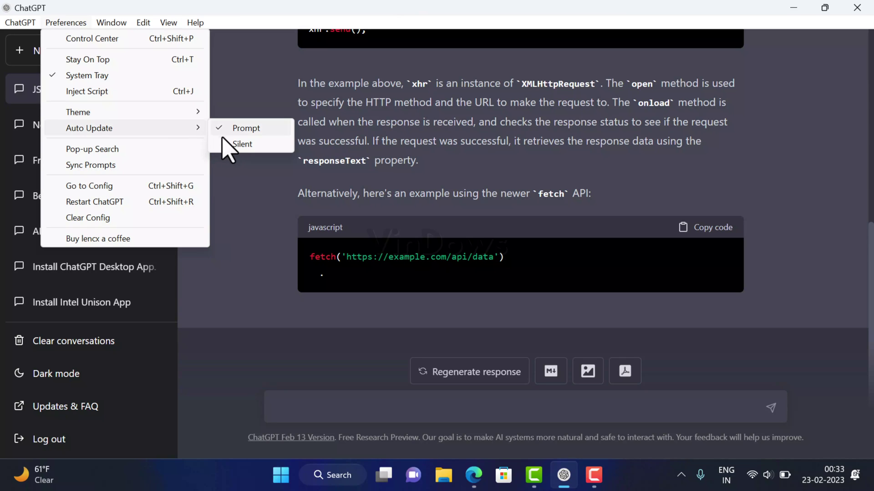
{"action": "left_click", "coordinate": [151, 150]}
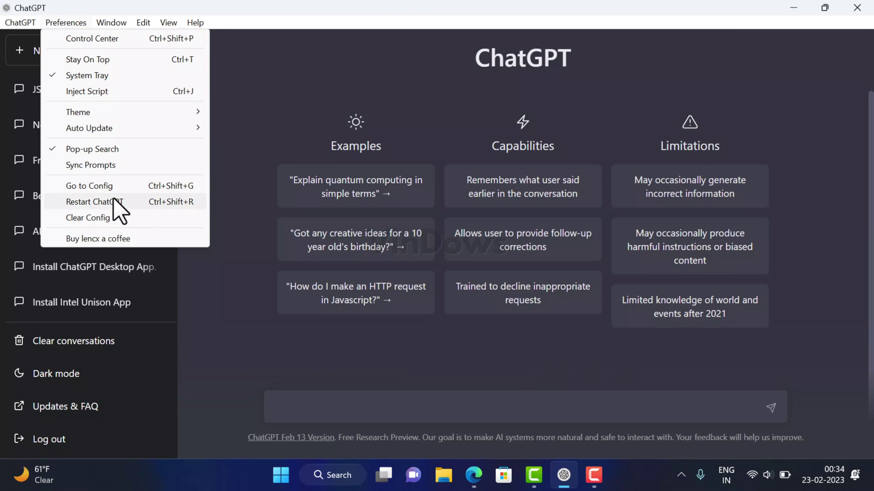
{"action": "mouse_move", "coordinate": [117, 25]}
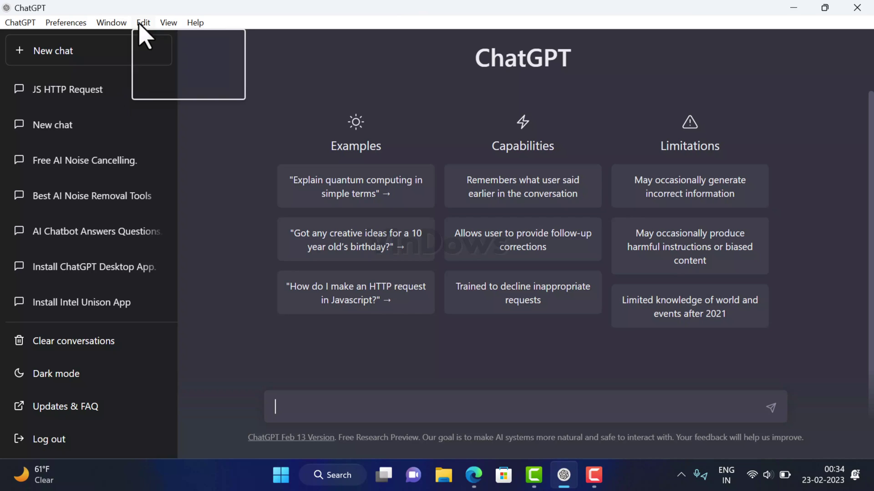
{"action": "mouse_move", "coordinate": [163, 14]}
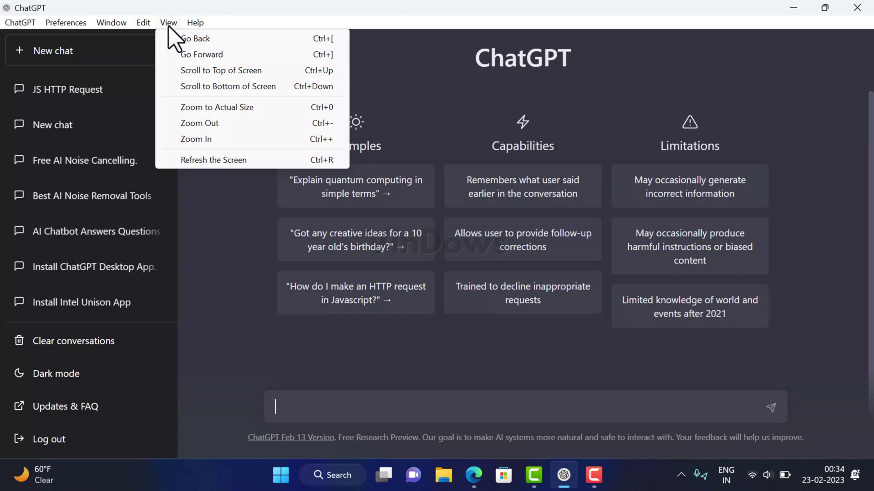
Open the Control Center, examine its Awesome, Notes, Language Model and Download sections, and close it.
{"action": "mouse_move", "coordinate": [72, 22]}
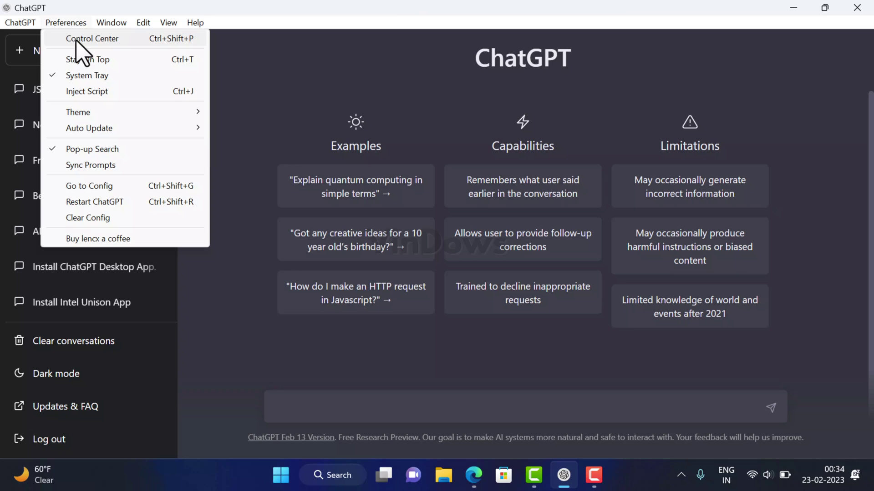
{"action": "left_click", "coordinate": [76, 43]}
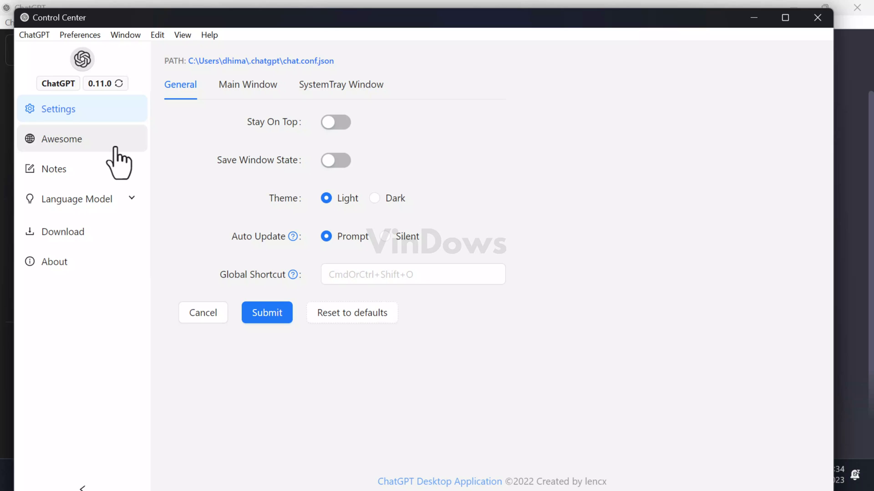
{"action": "left_click", "coordinate": [92, 141]}
{"action": "left_click", "coordinate": [85, 169]}
{"action": "left_click", "coordinate": [80, 199]}
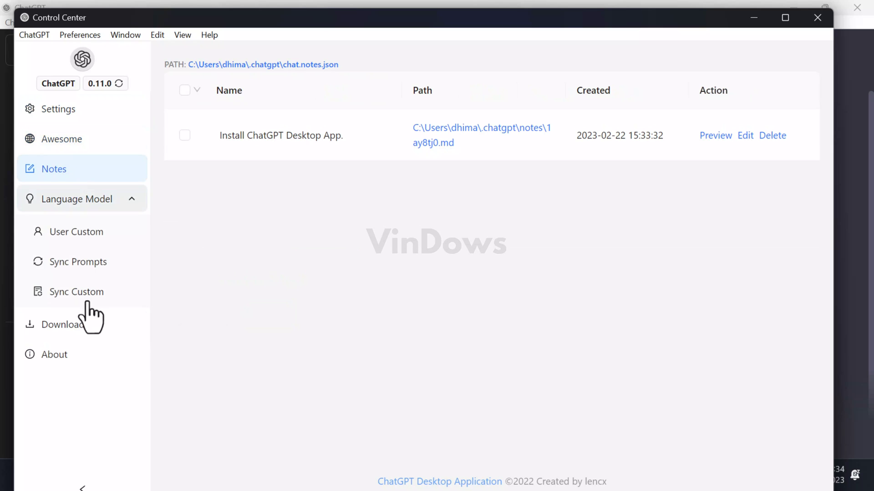
{"action": "left_click", "coordinate": [90, 321]}
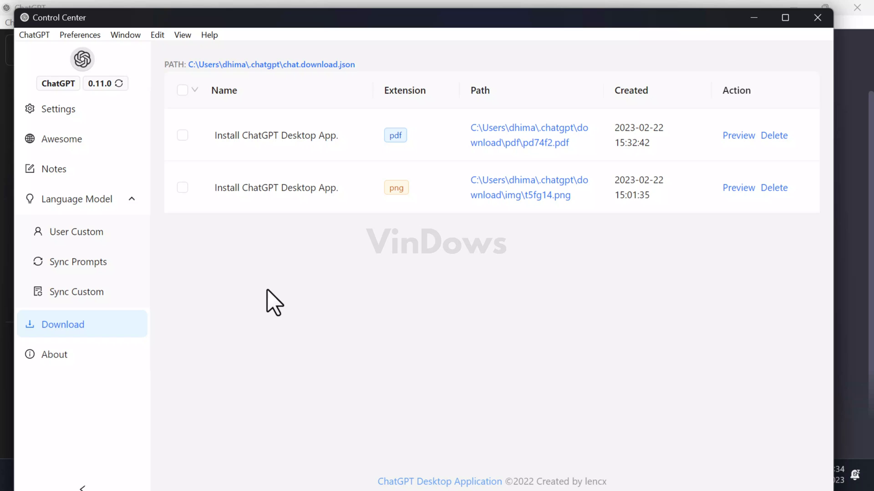
{"action": "key", "text": "alt+F4"}
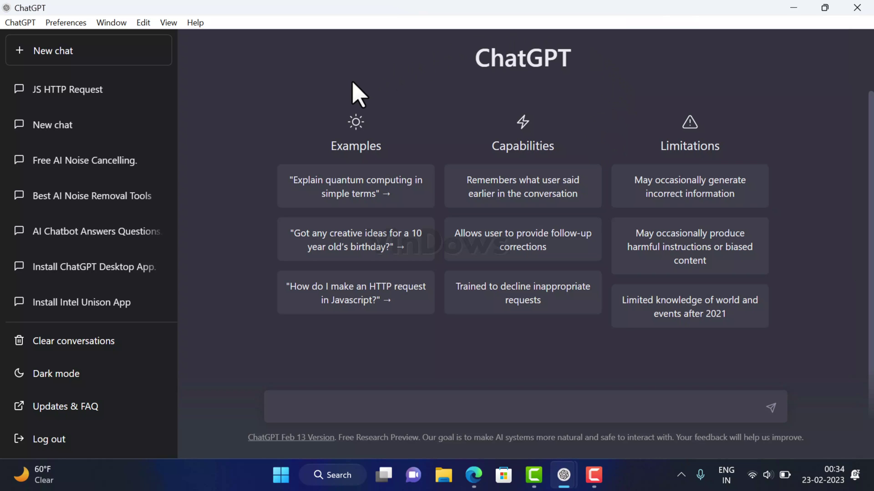
{"action": "key", "text": "F10"}
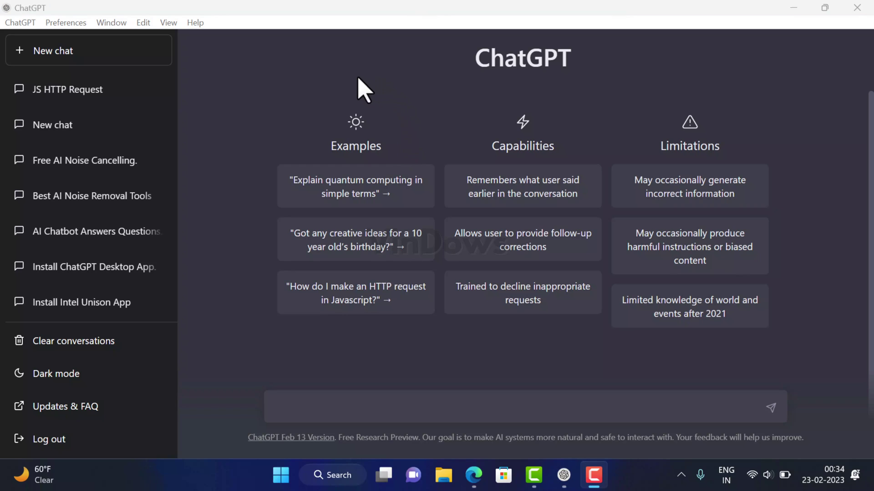